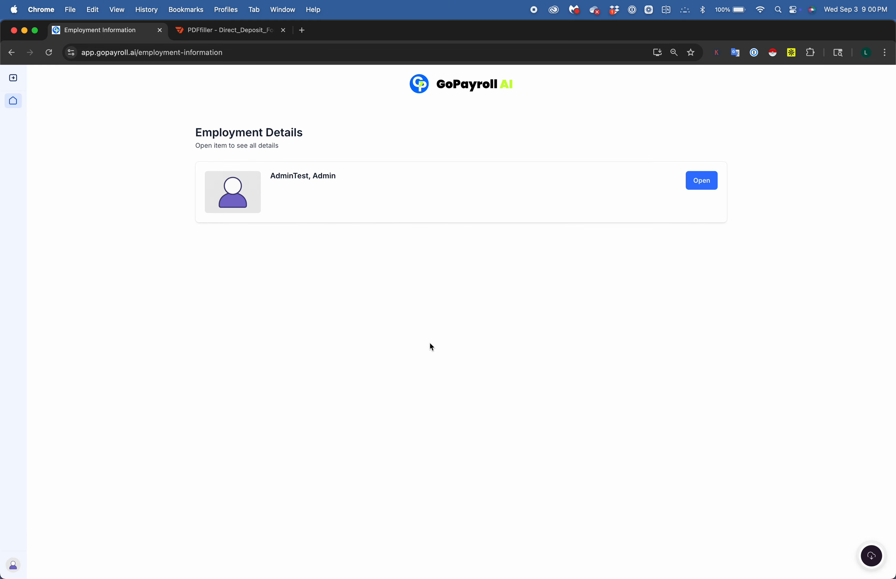
# Step: Copy the employee ID from the employment details record and paste it into the employee ID field of the direct deposit form in PDFfiller
pyautogui.click(704, 188)
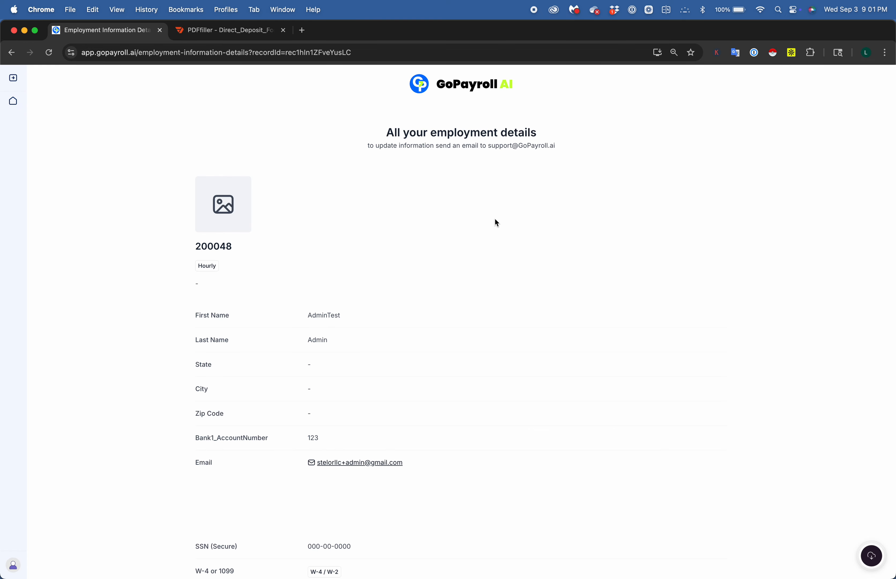
pyautogui.moveTo(234, 247); pyautogui.dragTo(194, 245)
pyautogui.press('super+c')
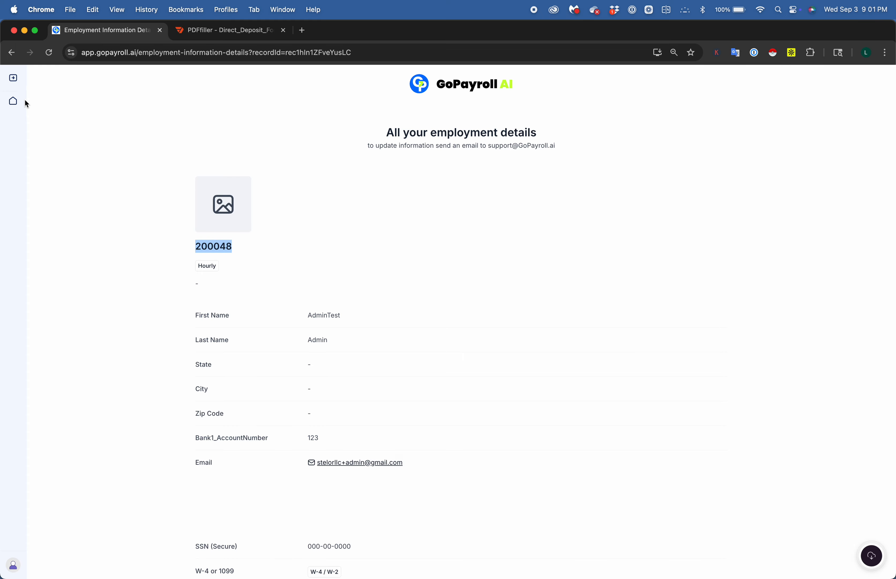
pyautogui.click(236, 37)
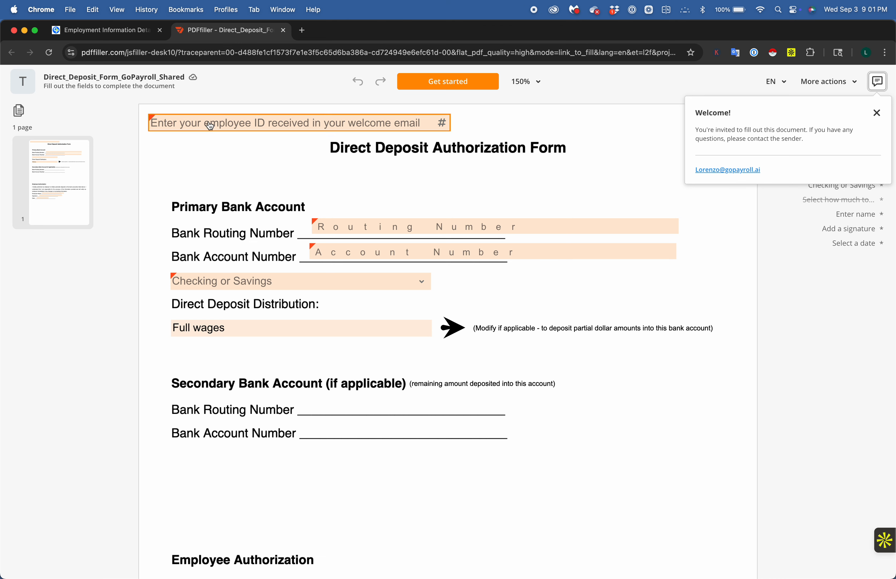
pyautogui.click(209, 124)
pyautogui.press('super+v')
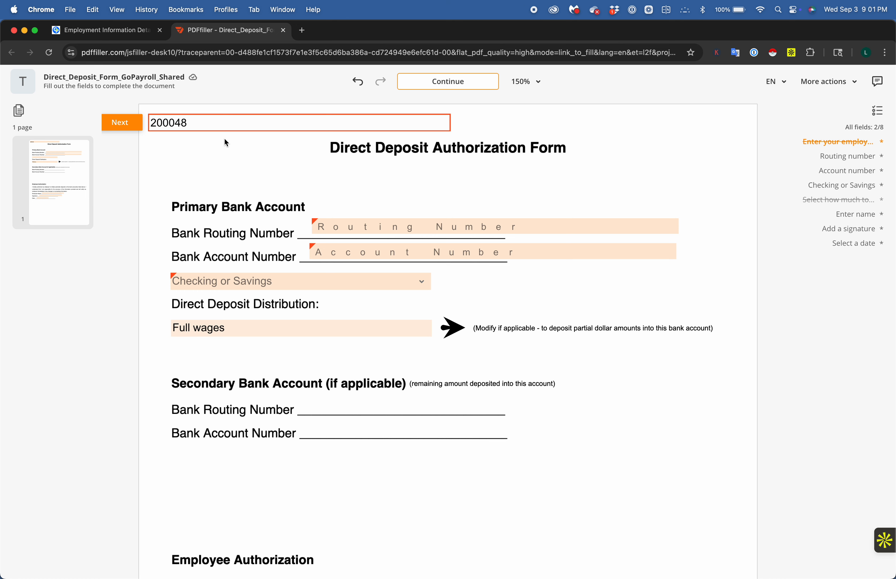
# Step: Fill in the primary bank account's routing number and account number, and set its account type to Checking
pyautogui.click(336, 225)
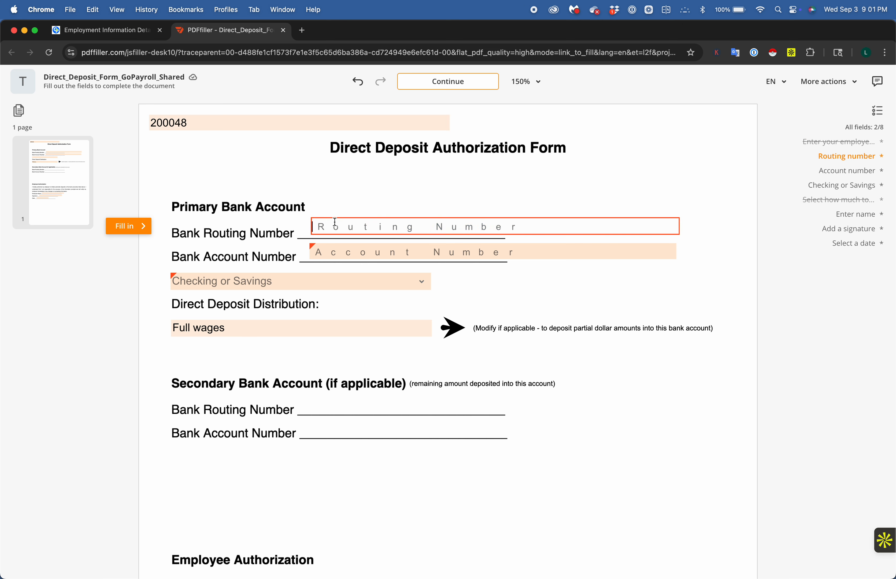
pyautogui.write('1234')
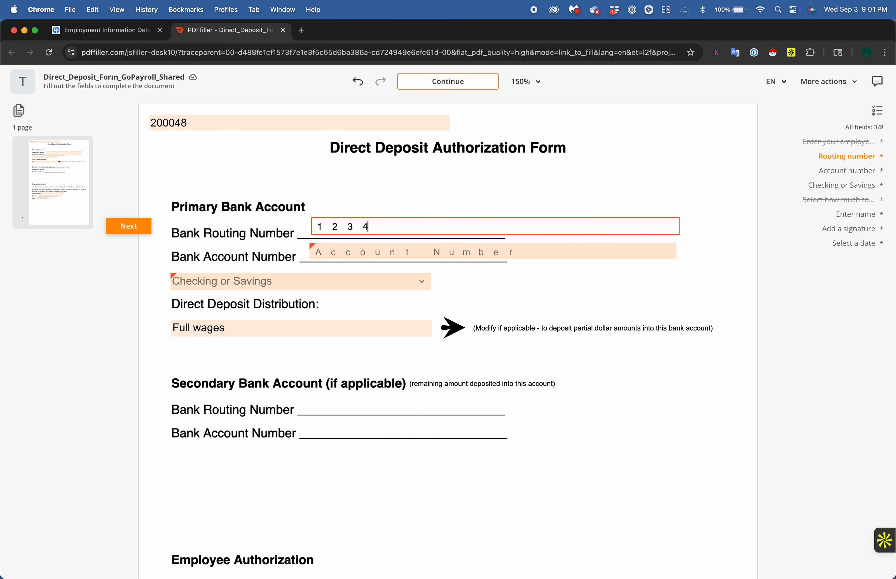
pyautogui.write('56789')
pyautogui.click(326, 251)
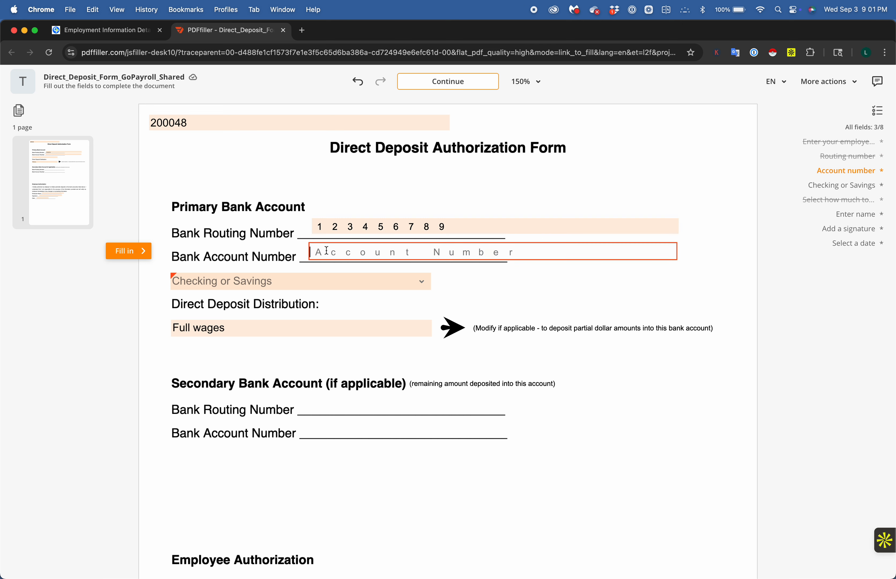
pyautogui.write('11122')
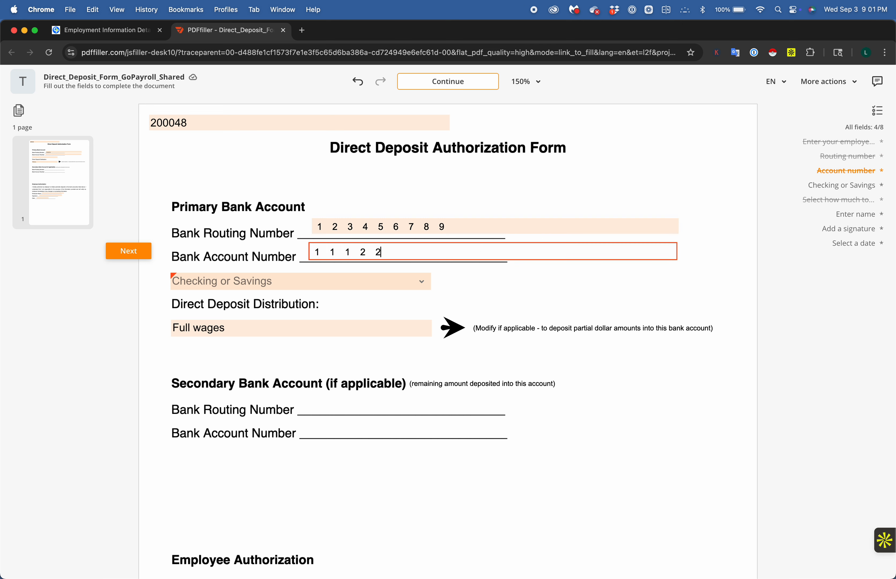
pyautogui.write('2333444')
pyautogui.click(296, 281)
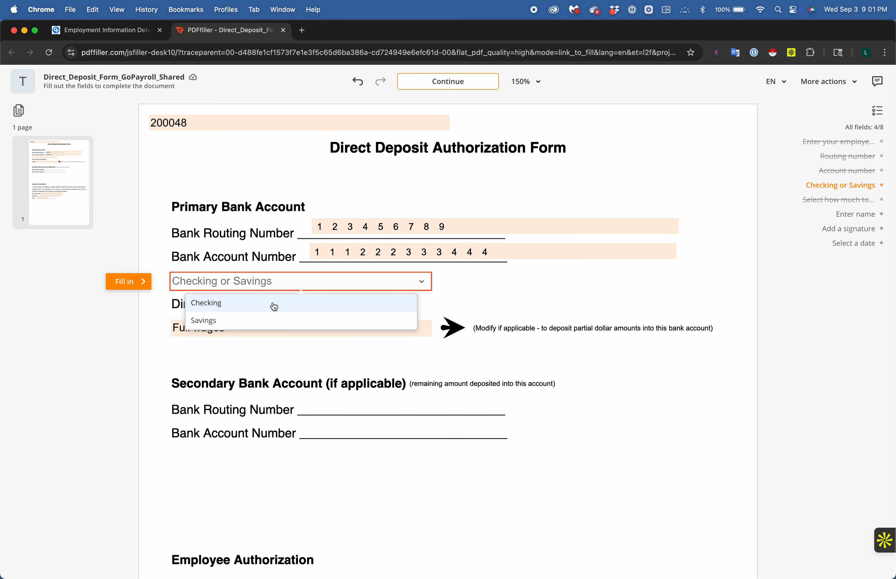
pyautogui.click(253, 303)
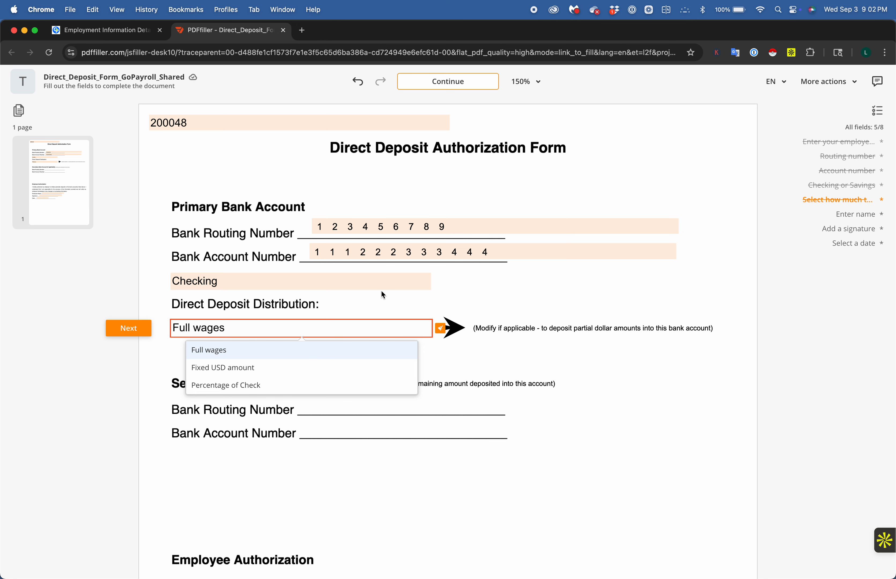
# Step: Set the direct deposit distribution of the primary bank account to Full wages
pyautogui.click(232, 349)
pyautogui.scroll(2, 232, 313)
pyautogui.scroll(1, 243, 281)
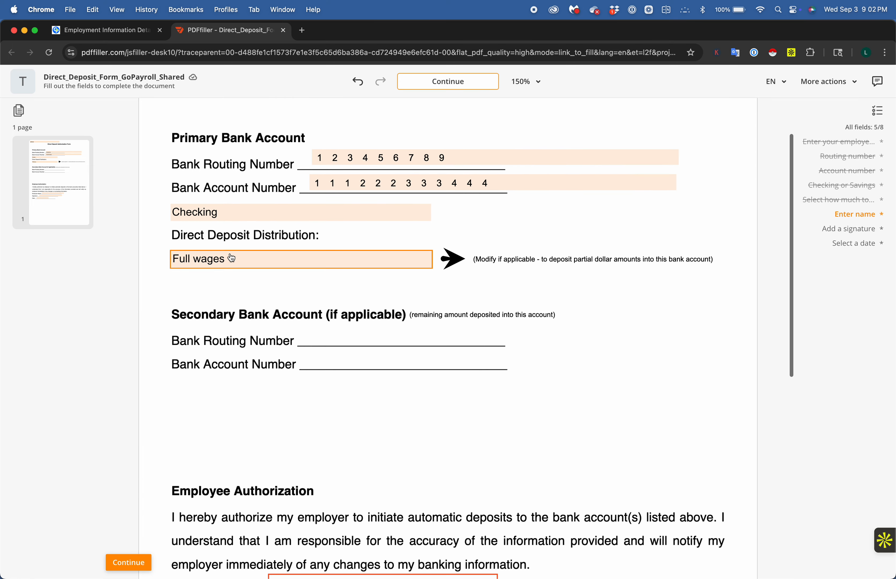
# Step: Change the direct deposit distribution to Fixed USD amount and enter 100 as the amount to deposit each pay check
pyautogui.click(240, 263)
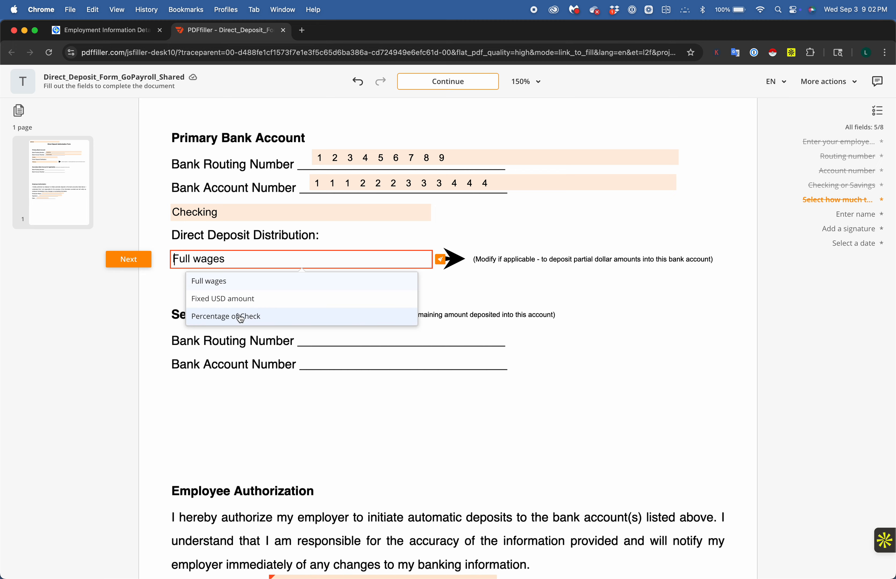
pyautogui.click(265, 303)
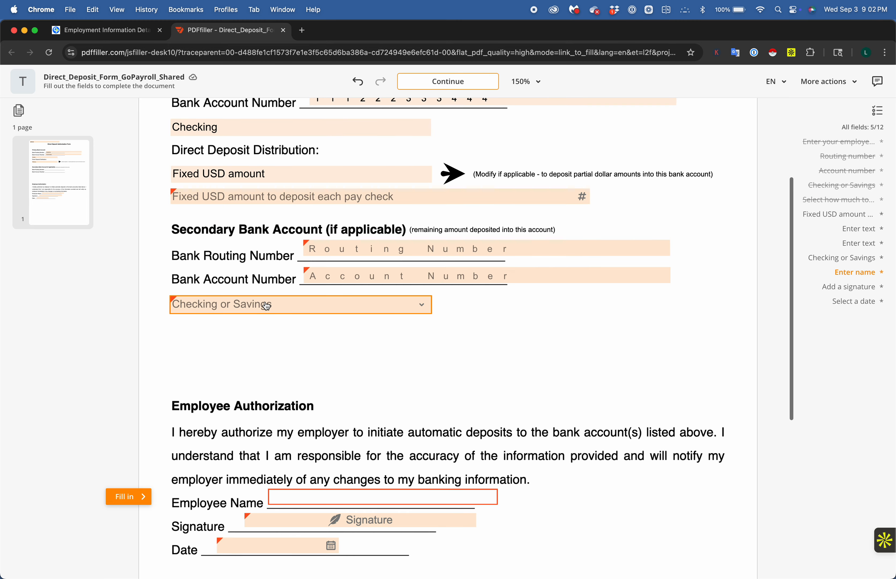
pyautogui.scroll(5, 265, 305)
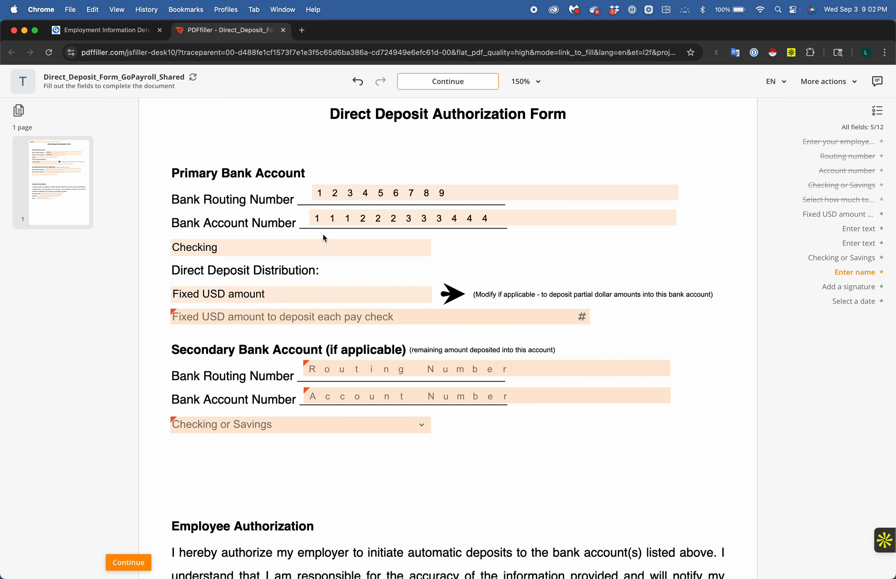
pyautogui.click(288, 318)
pyautogui.write('1')
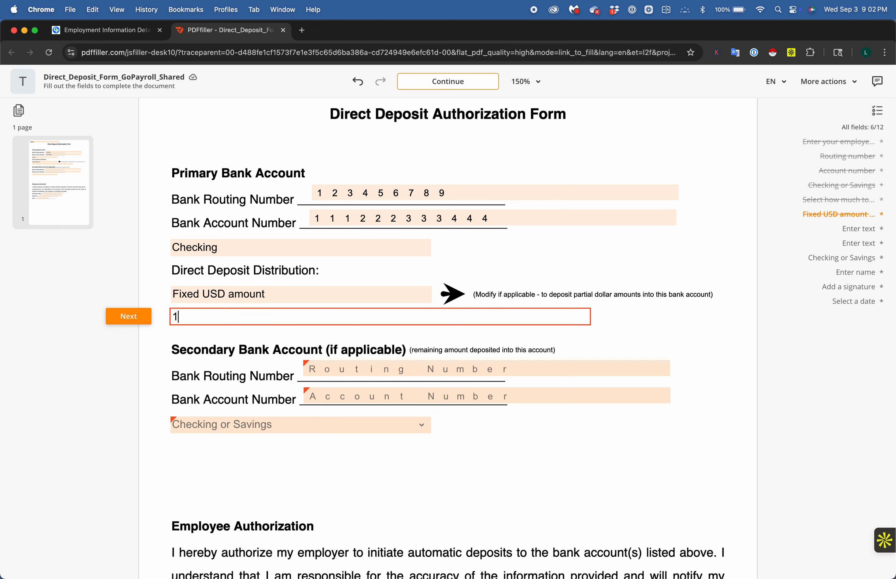
pyautogui.write('00')
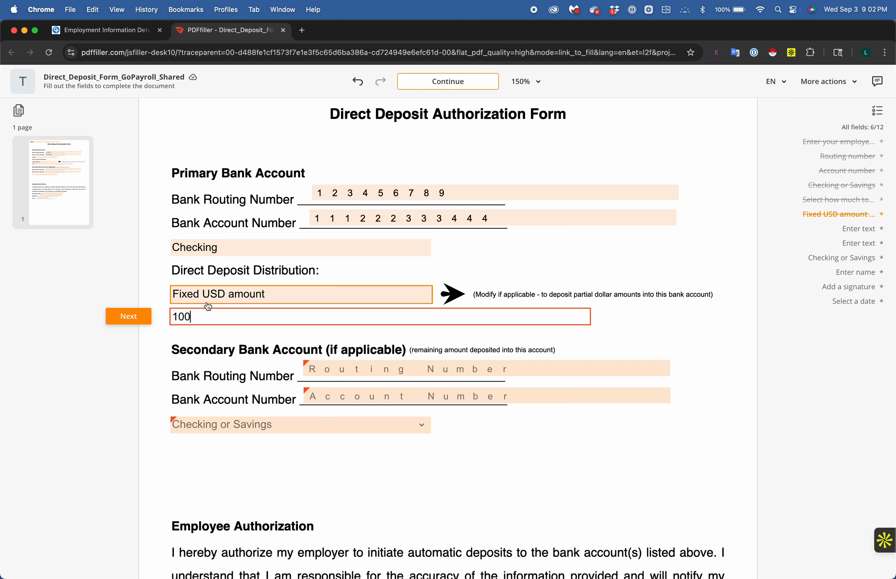
pyautogui.moveTo(201, 319); pyautogui.dragTo(158, 321)
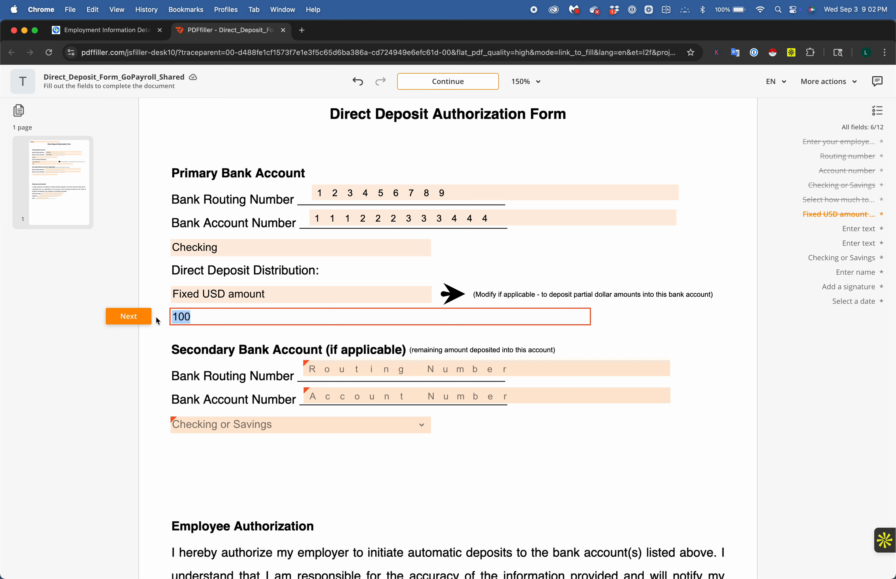
# Step: Fill in the secondary bank account's routing number and account number, and set its account type to Savings
pyautogui.click(337, 366)
pyautogui.write('12')
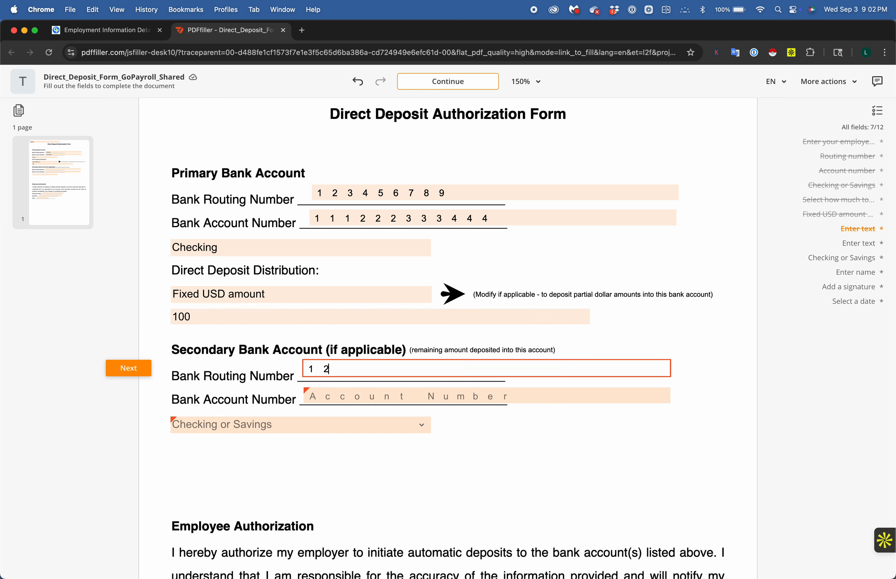
pyautogui.write('3456')
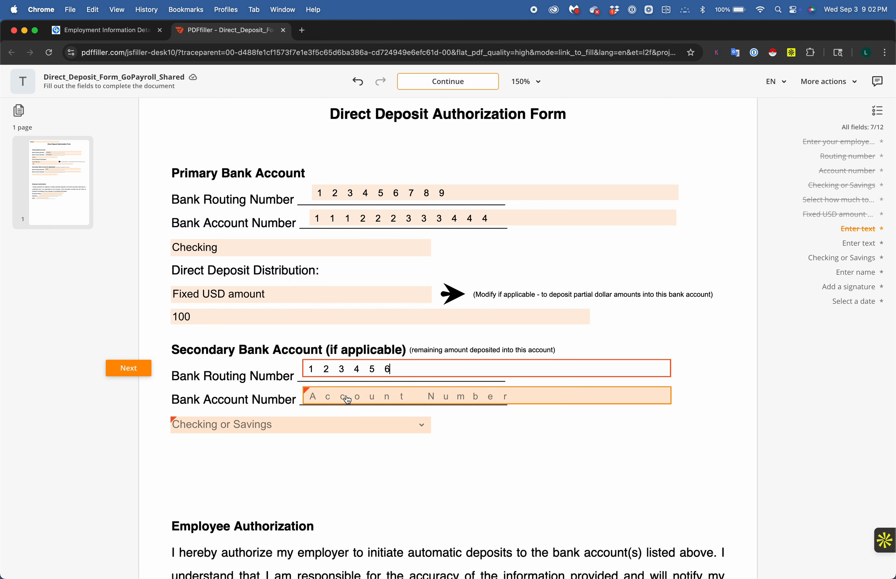
pyautogui.moveTo(270, 348); pyautogui.dragTo(347, 348)
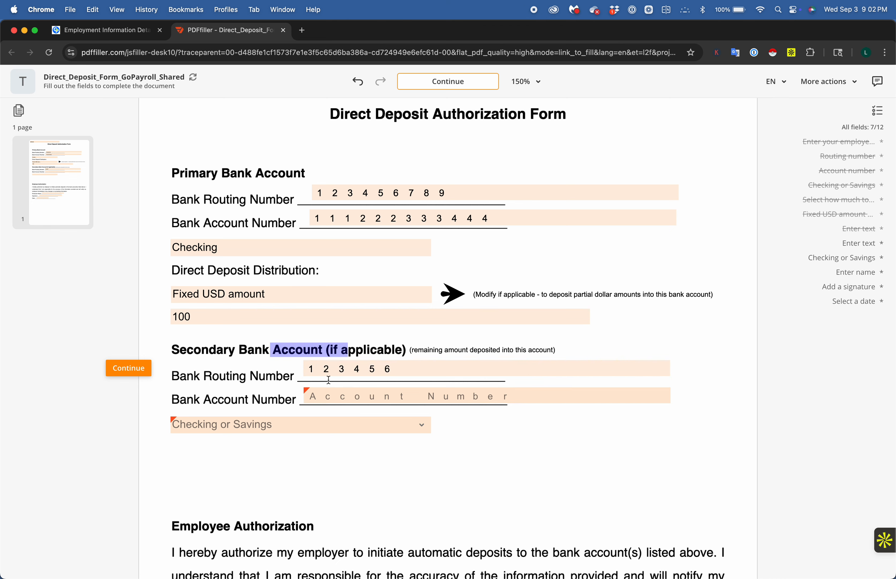
pyautogui.click(326, 370)
pyautogui.click(354, 393)
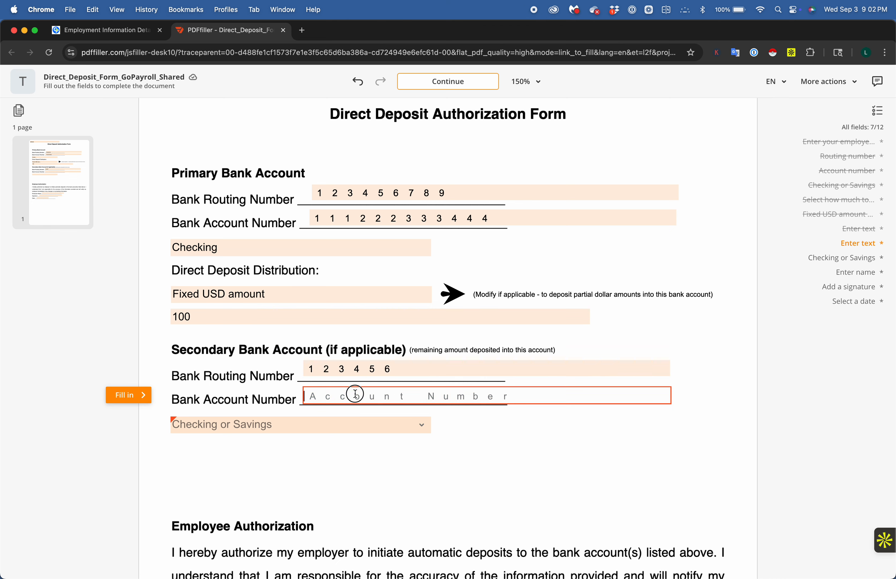
pyautogui.write('12345667')
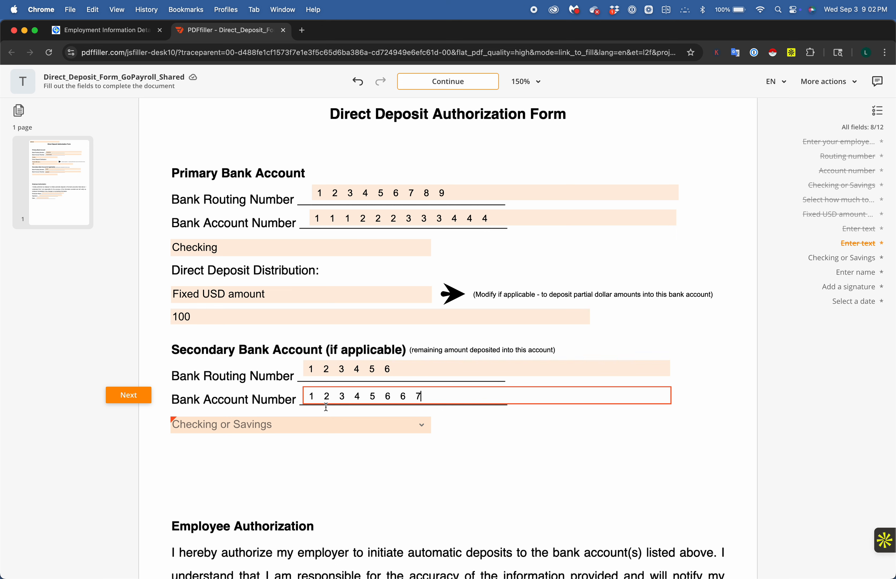
pyautogui.click(308, 425)
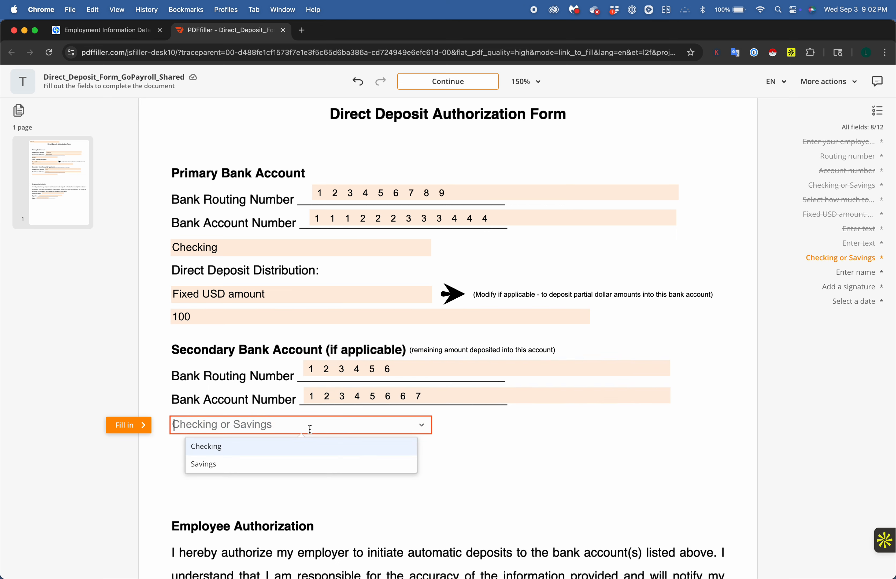
pyautogui.click(280, 464)
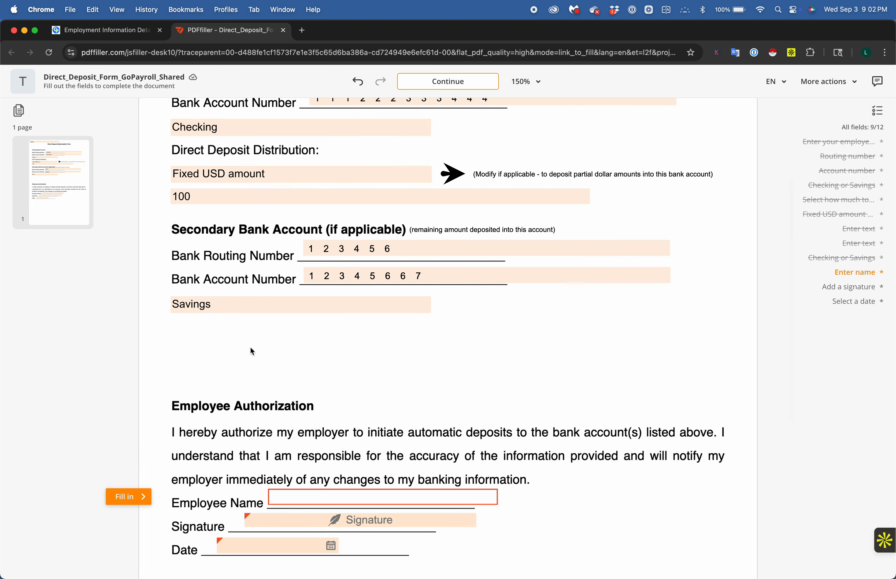
# Step: Change the direct deposit distribution to Percentage of Check and enter 10 as the percent to deposit each pay check
pyautogui.scroll(2, 250, 348)
pyautogui.click(253, 226)
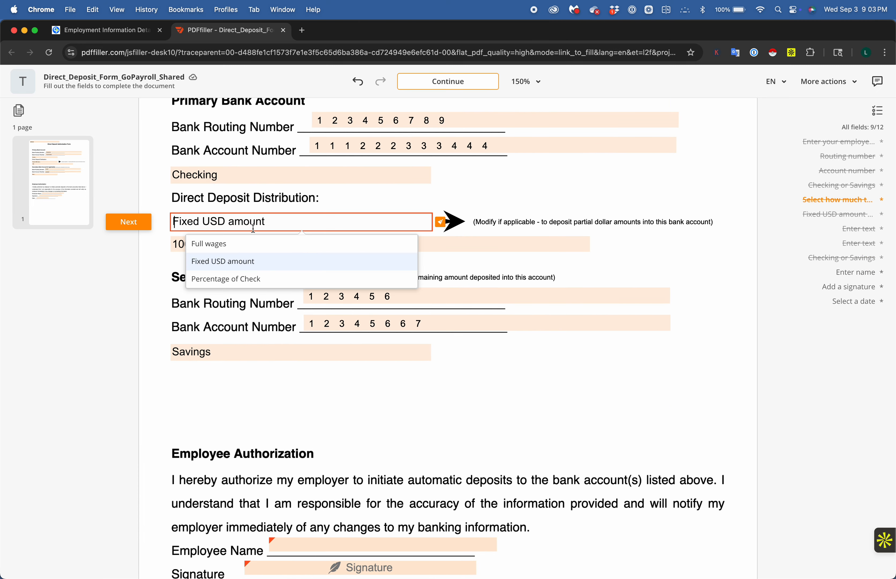
pyautogui.click(252, 280)
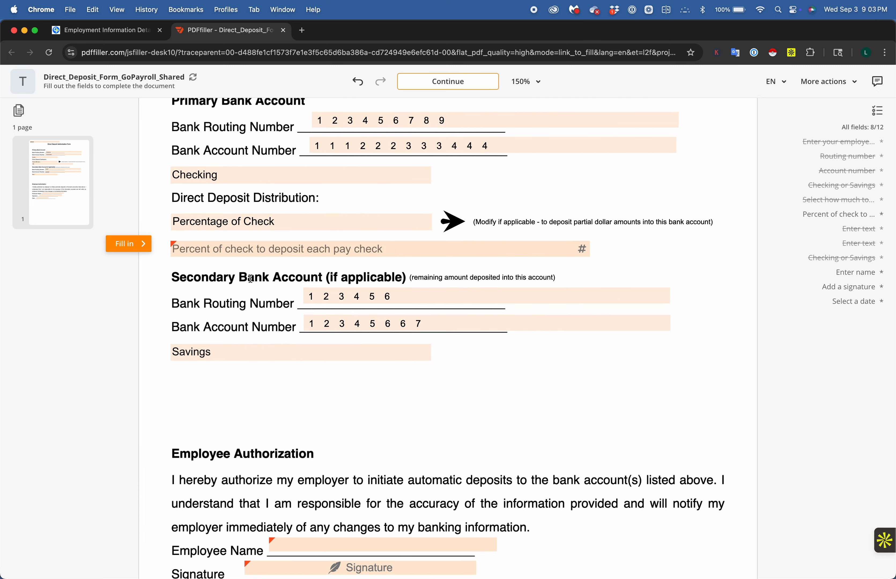
pyautogui.click(216, 252)
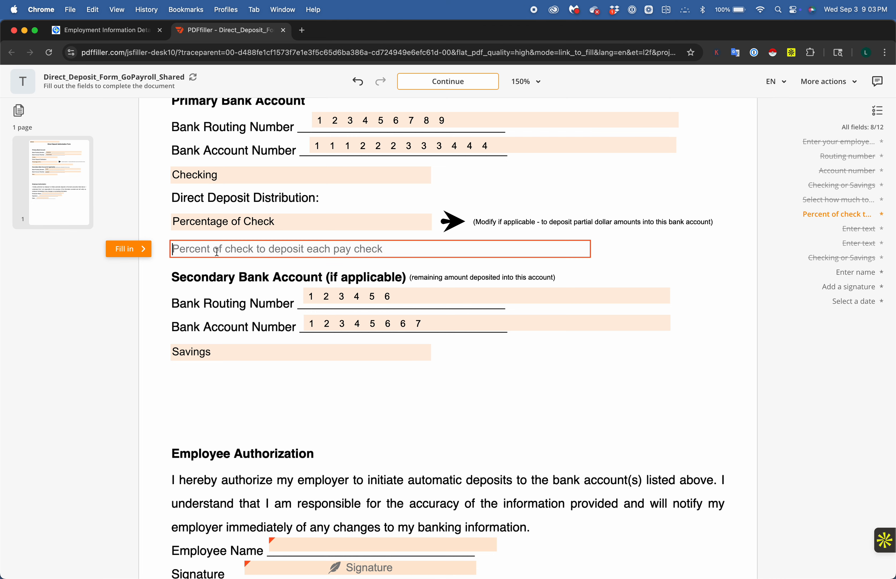
pyautogui.write('10')
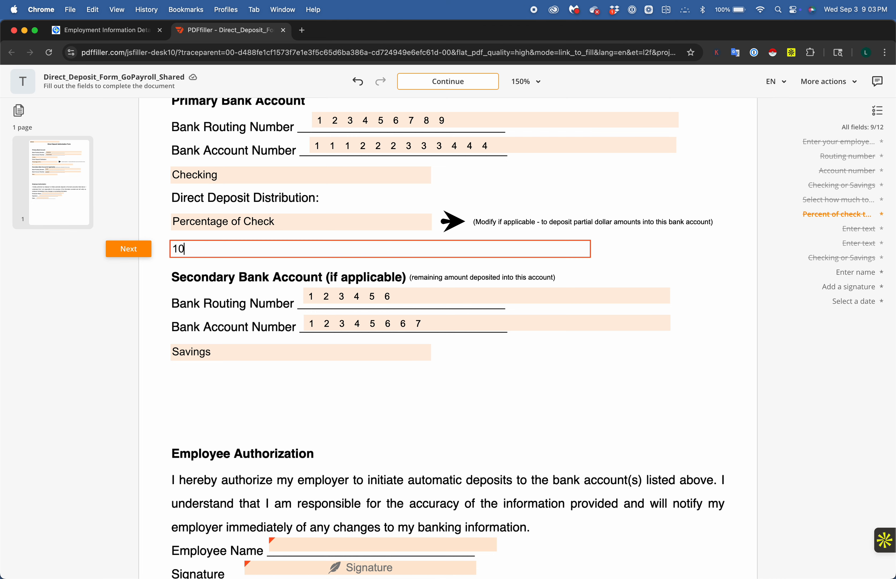
pyautogui.press('Tab')
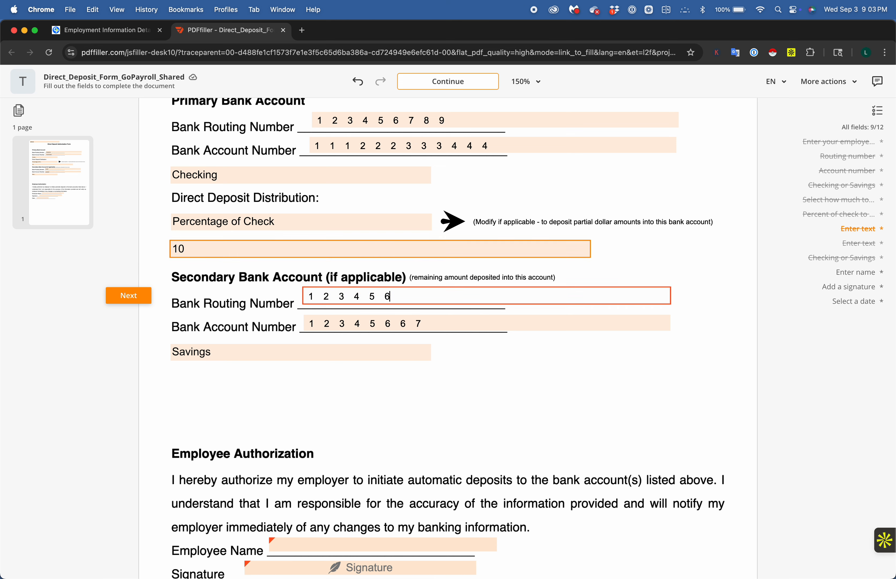
pyautogui.click(203, 250)
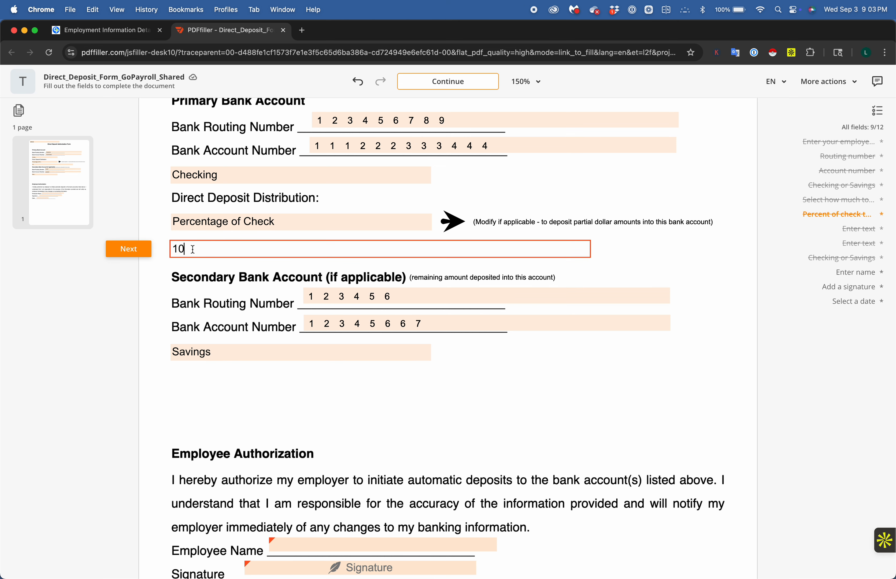
pyautogui.press('BackSpace')
pyautogui.press('BackSpace')
pyautogui.write('5')
pyautogui.press('BackSpace')
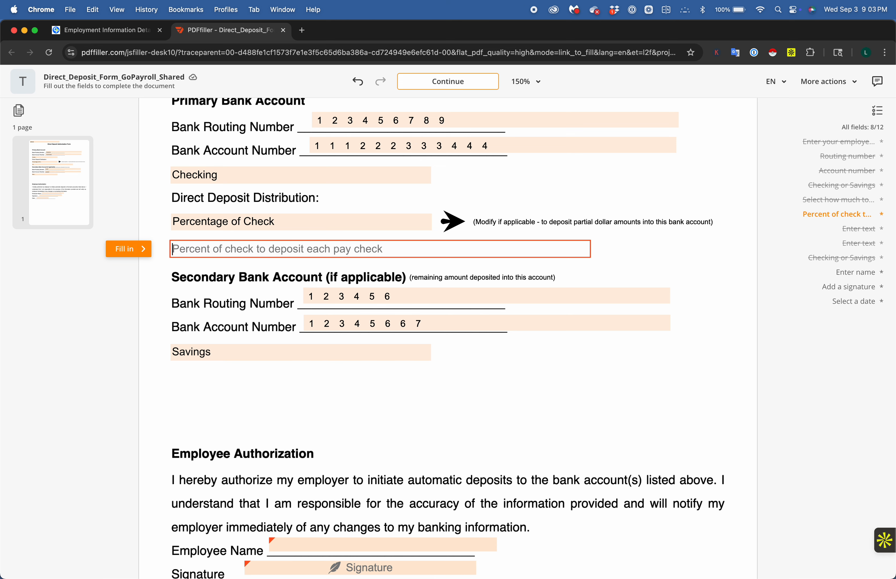
pyautogui.write('10')
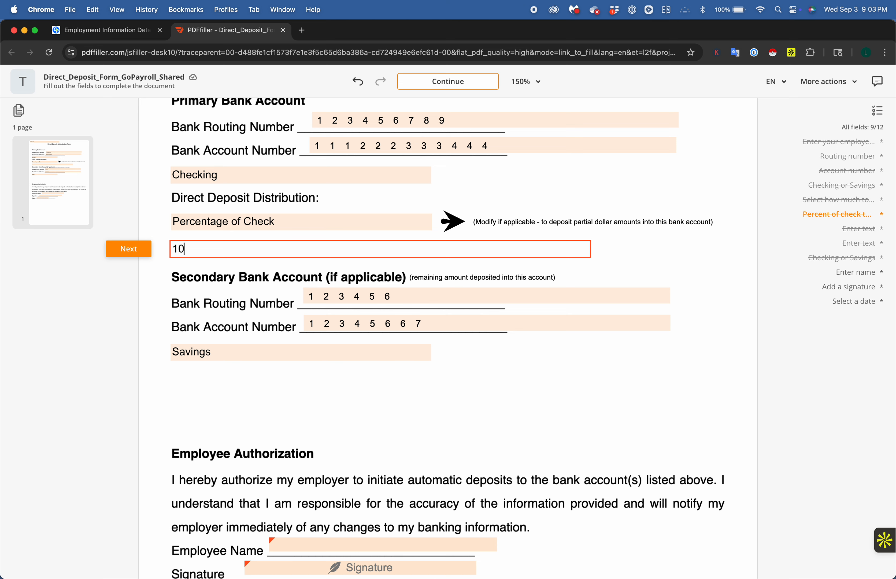
pyautogui.press('Tab')
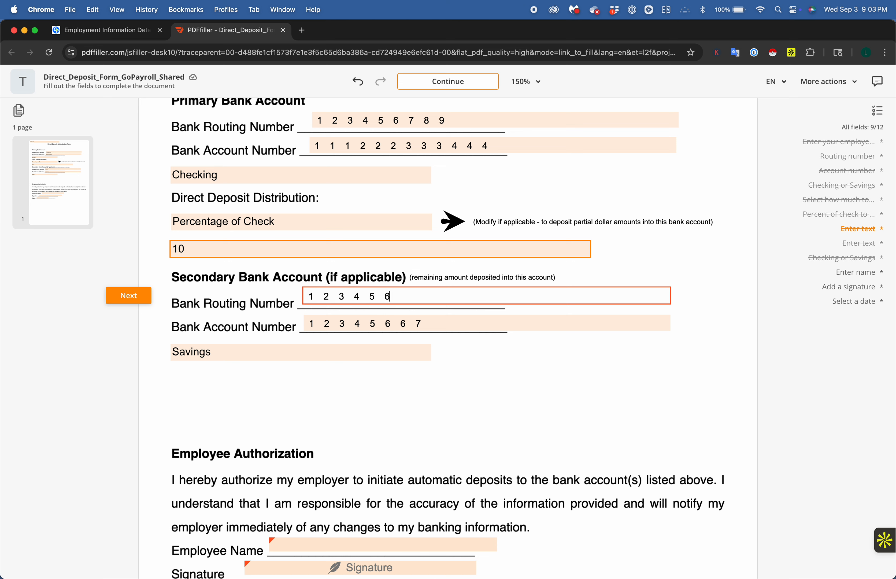
# Step: Check the secondary bank account's routing number and account number, and reselect Savings as its account type
pyautogui.moveTo(400, 297); pyautogui.dragTo(306, 291)
pyautogui.moveTo(444, 321); pyautogui.dragTo(320, 320)
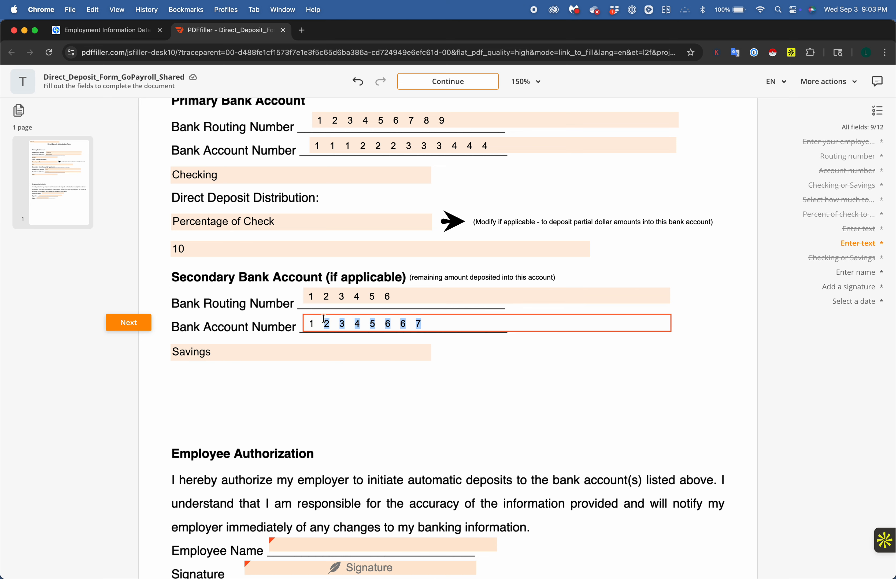
pyautogui.click(229, 353)
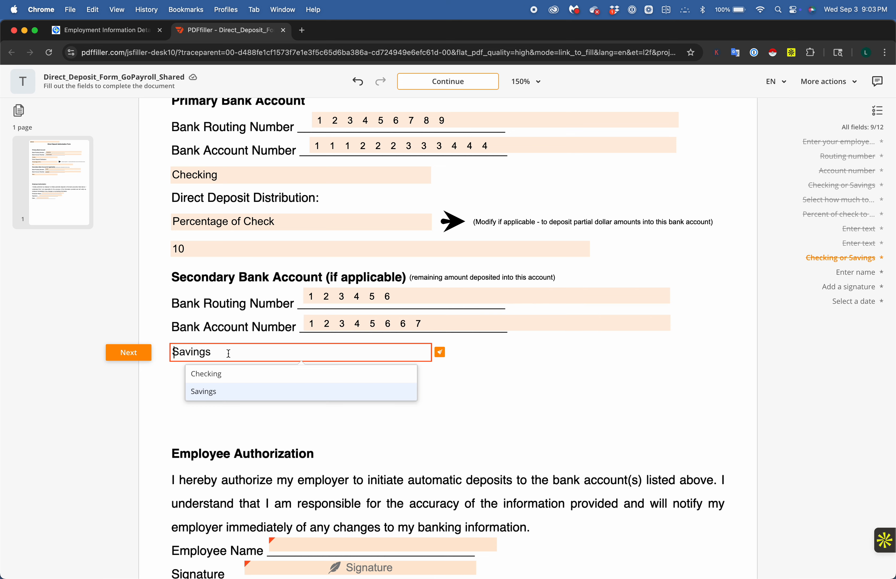
pyautogui.click(228, 387)
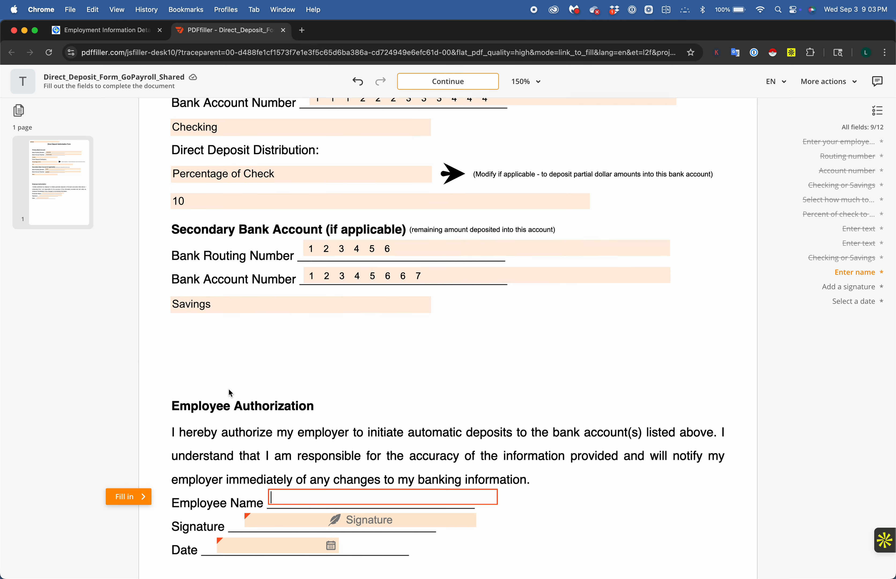
# Step: Read through the Employee Authorization statement and review the bank account and distribution entries above it
pyautogui.scroll(-3, 230, 393)
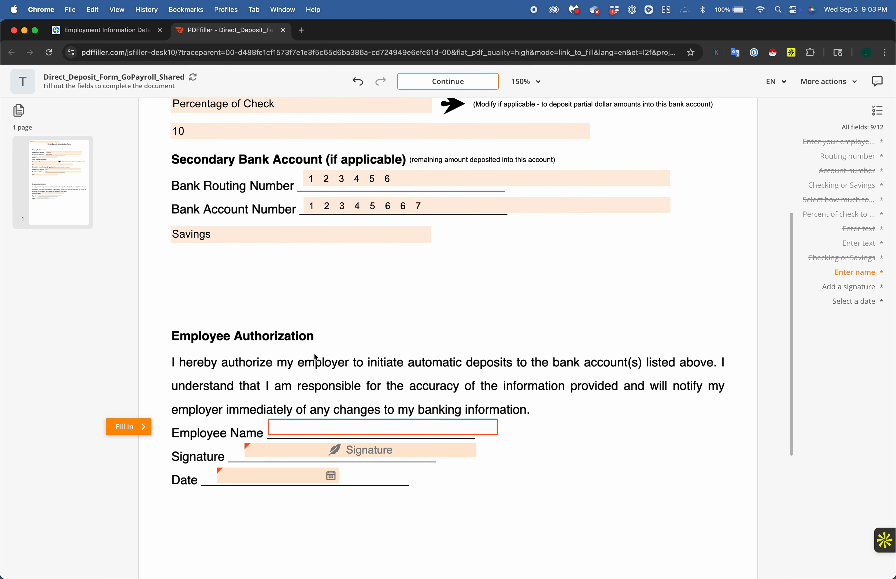
pyautogui.moveTo(333, 363); pyautogui.dragTo(397, 363)
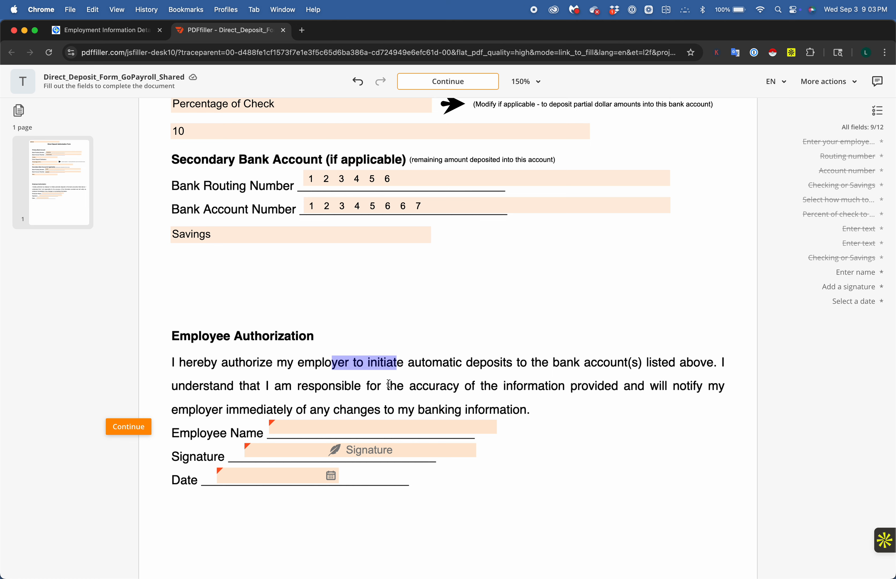
pyautogui.moveTo(390, 386); pyautogui.dragTo(459, 386)
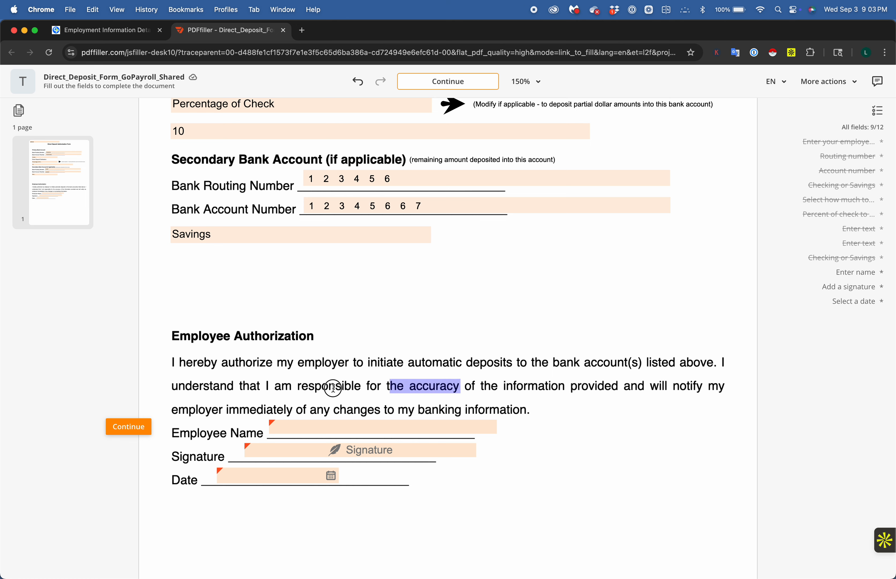
pyautogui.moveTo(337, 386); pyautogui.dragTo(436, 387)
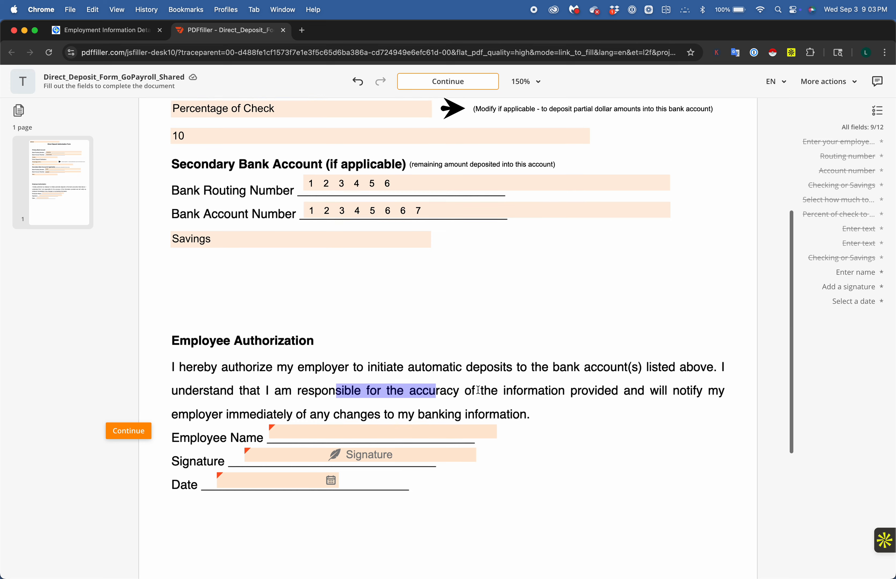
pyautogui.scroll(4, 477, 389)
pyautogui.scroll(2, 477, 388)
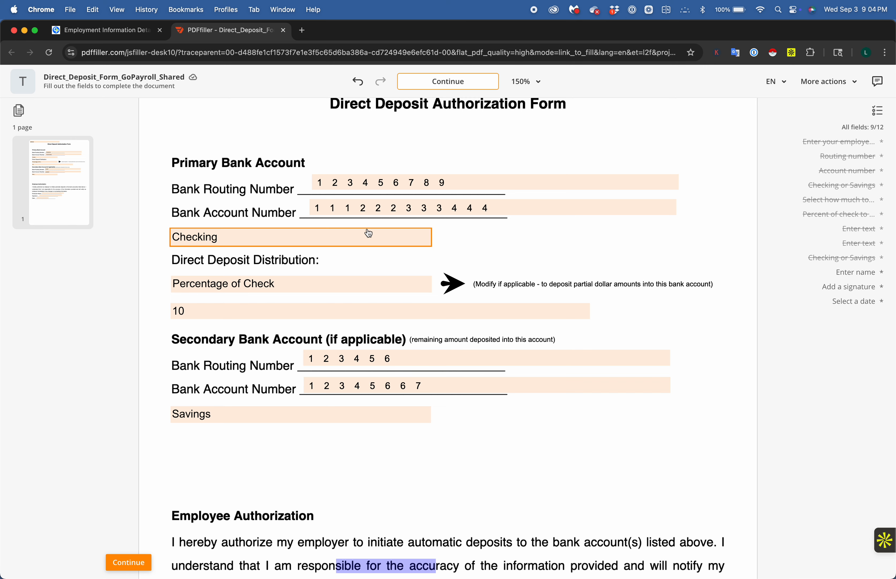
# Step: Fill in the employee's name in the Employee Authorization section
pyautogui.scroll(-6, 369, 233)
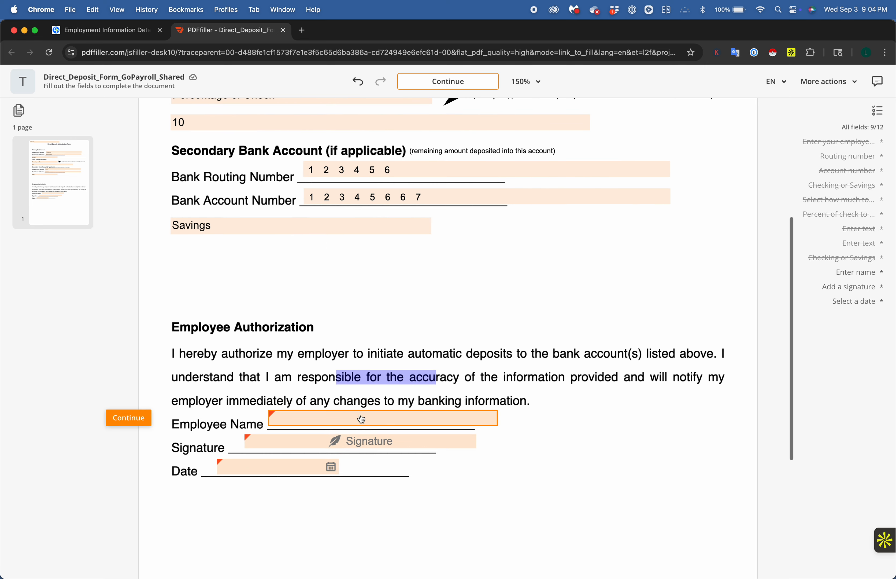
pyautogui.click(359, 418)
pyautogui.write('Na')
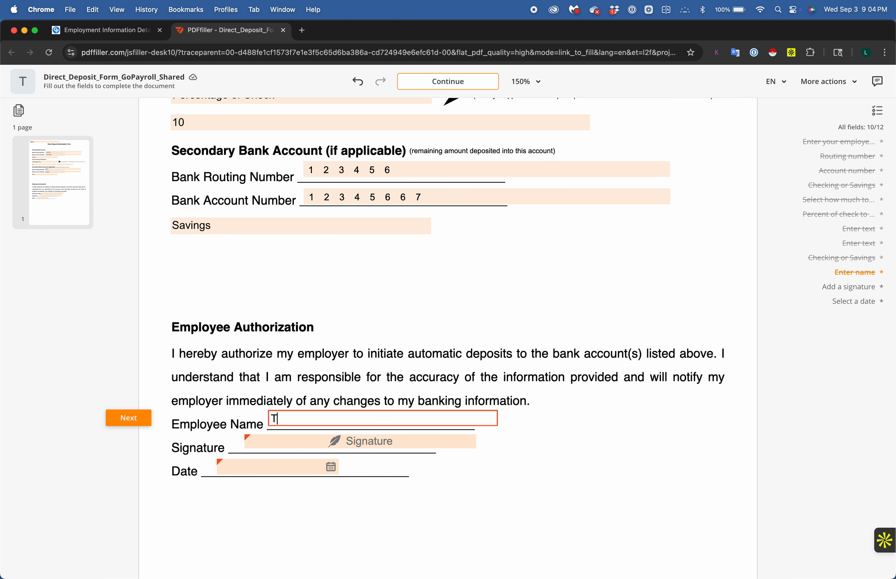
pyautogui.press('BackSpace')
pyautogui.press('BackSpace')
pyautogui.write('Name Test')
# Step: Add the employee's signature and the date to the authorization section, and finish the document
pyautogui.click(354, 442)
pyautogui.click(287, 349)
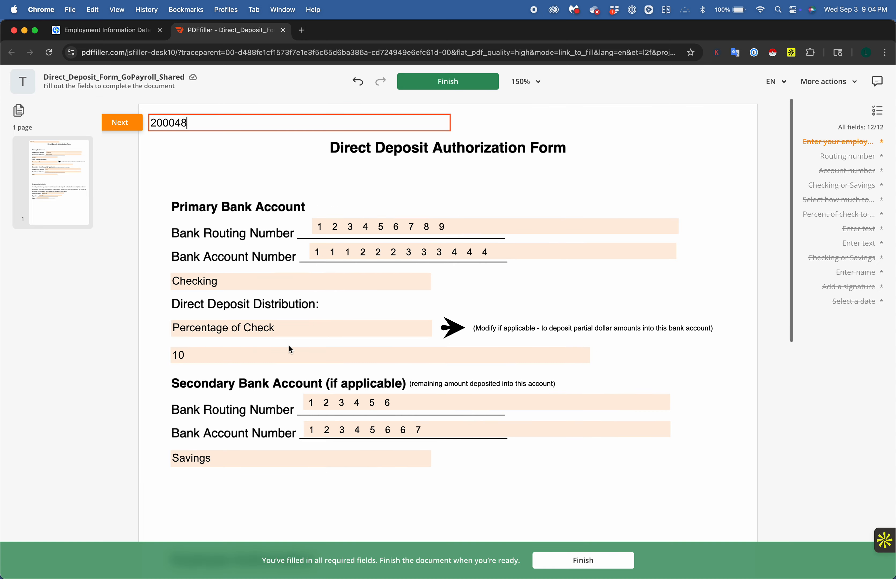
pyautogui.click(572, 559)
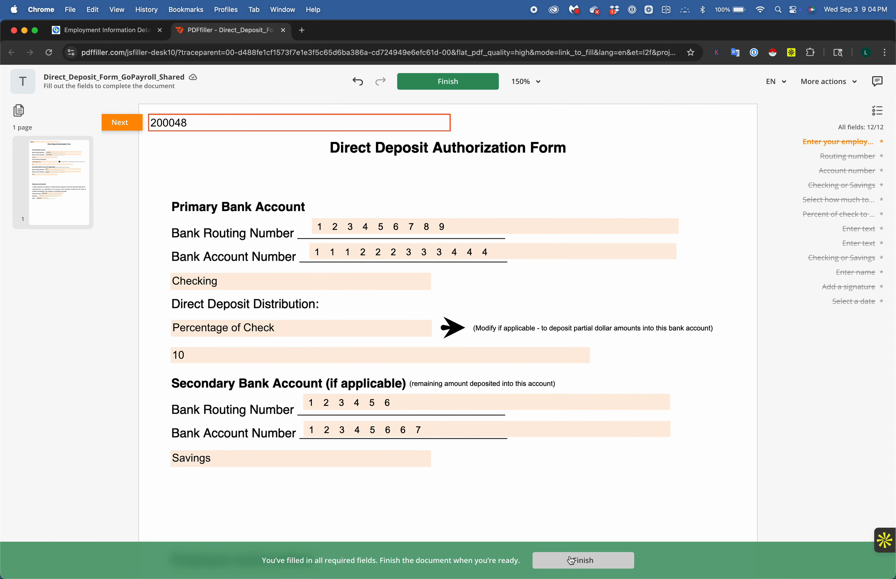